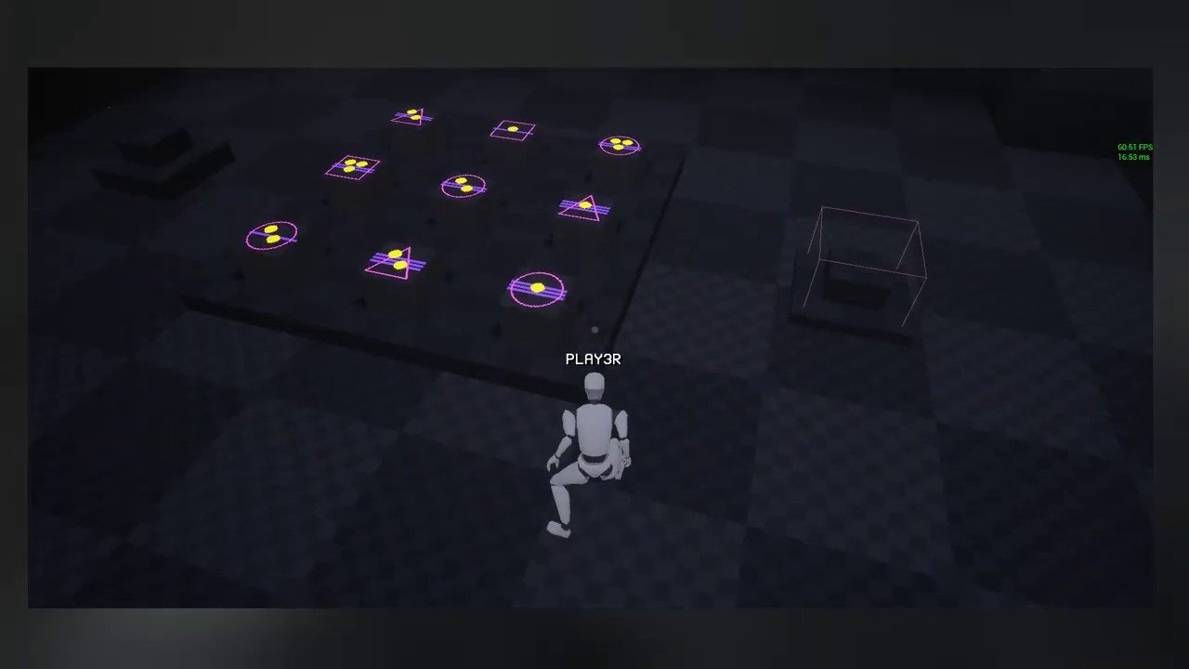
{"action": "key", "text": "w"}
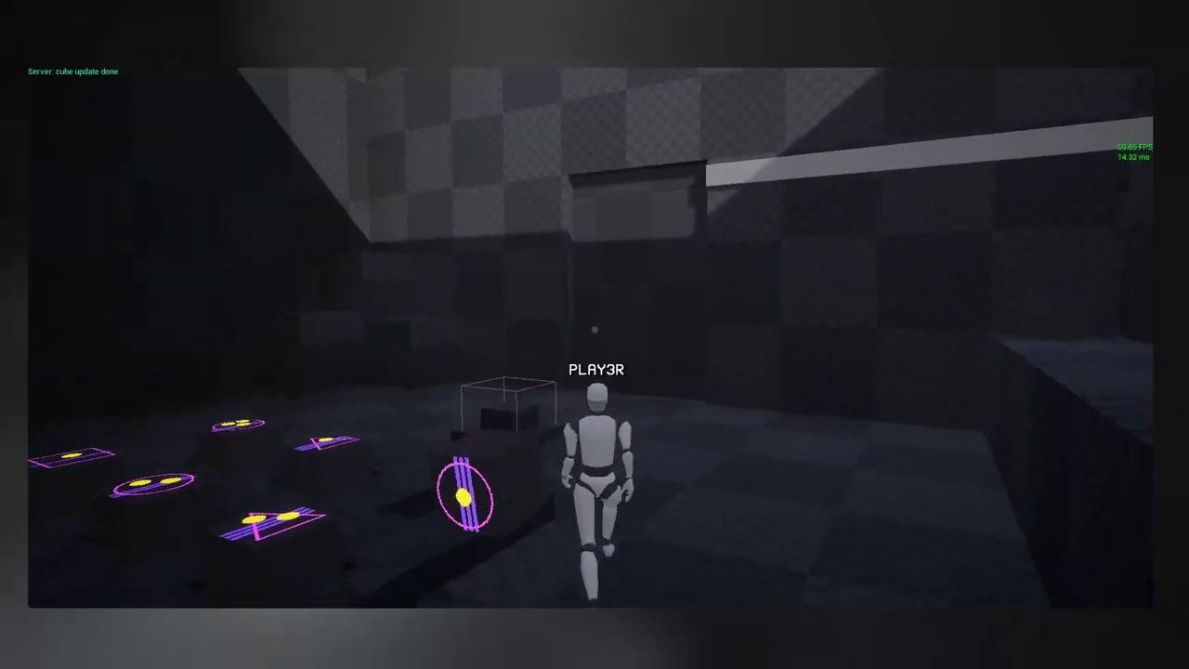
{"action": "key", "text": "e"}
{"action": "key", "text": "e"}
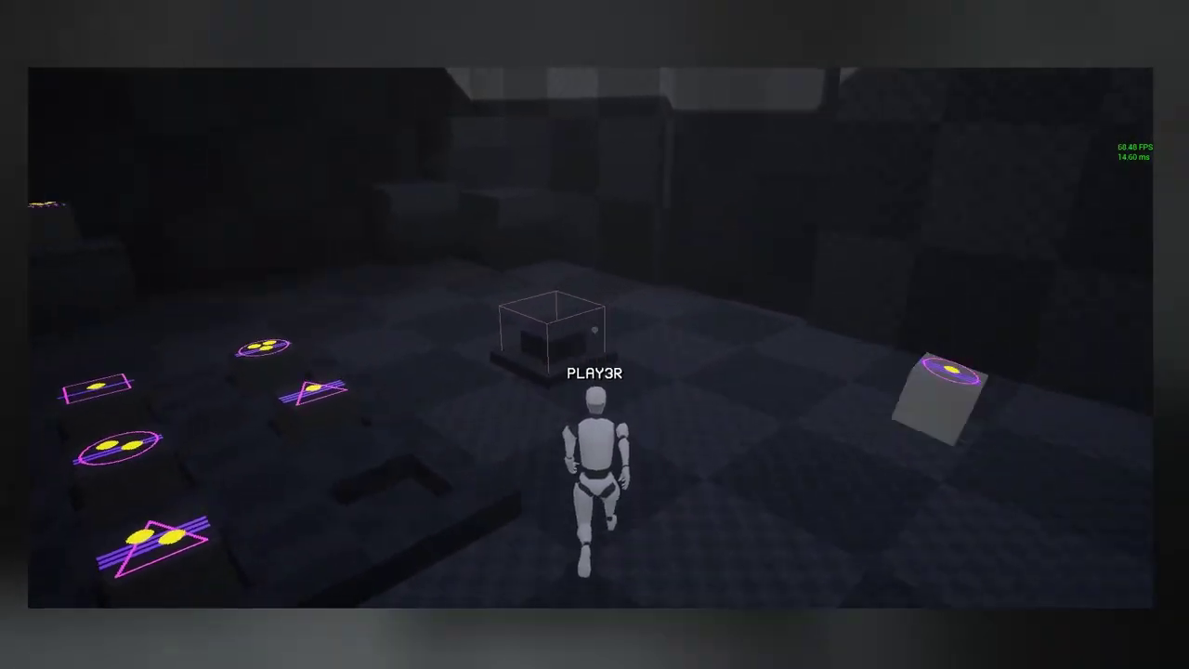
{"action": "key", "text": "w"}
{"action": "key", "text": "e"}
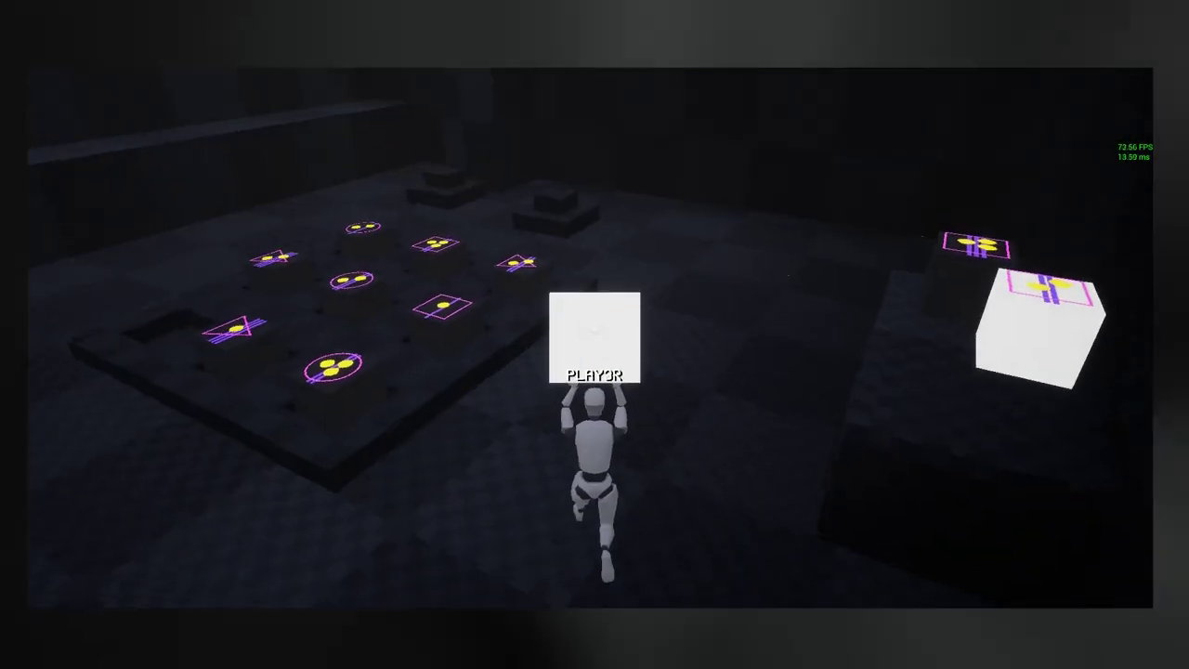
{"action": "key", "text": "e"}
{"action": "key", "text": "w"}
{"action": "key", "text": "e"}
{"action": "key", "text": "e"}
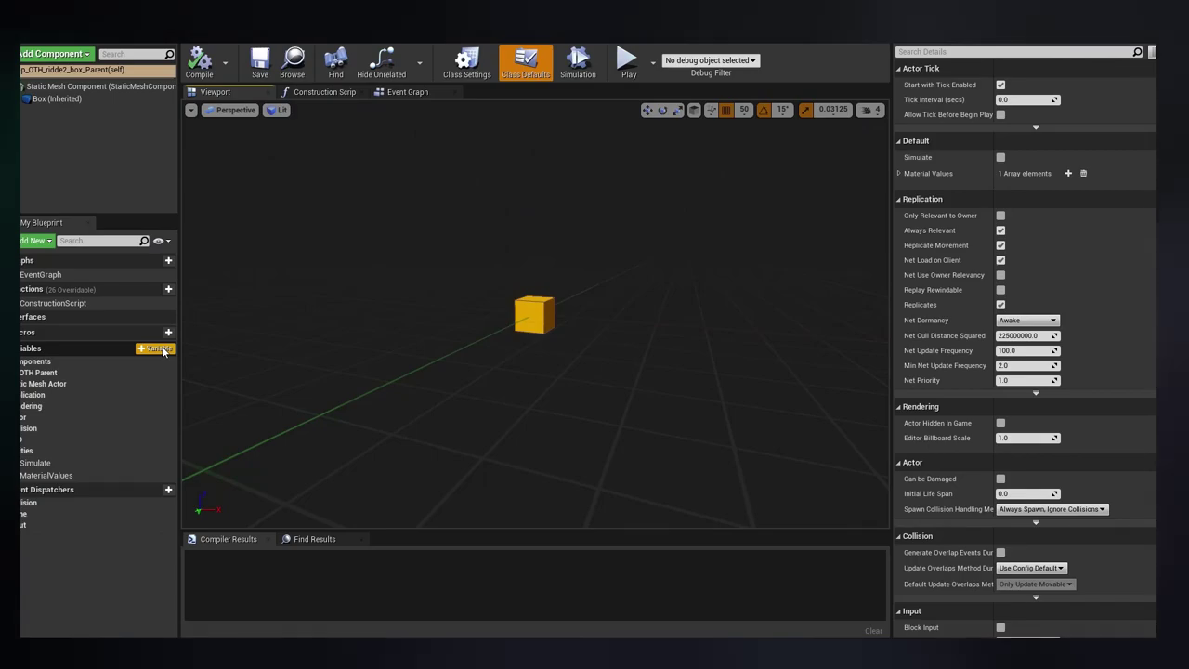
- Add a new variable to the bp_OTH_ridde2_box_Parent blueprint
{"action": "left_click", "coordinate": [156, 348]}
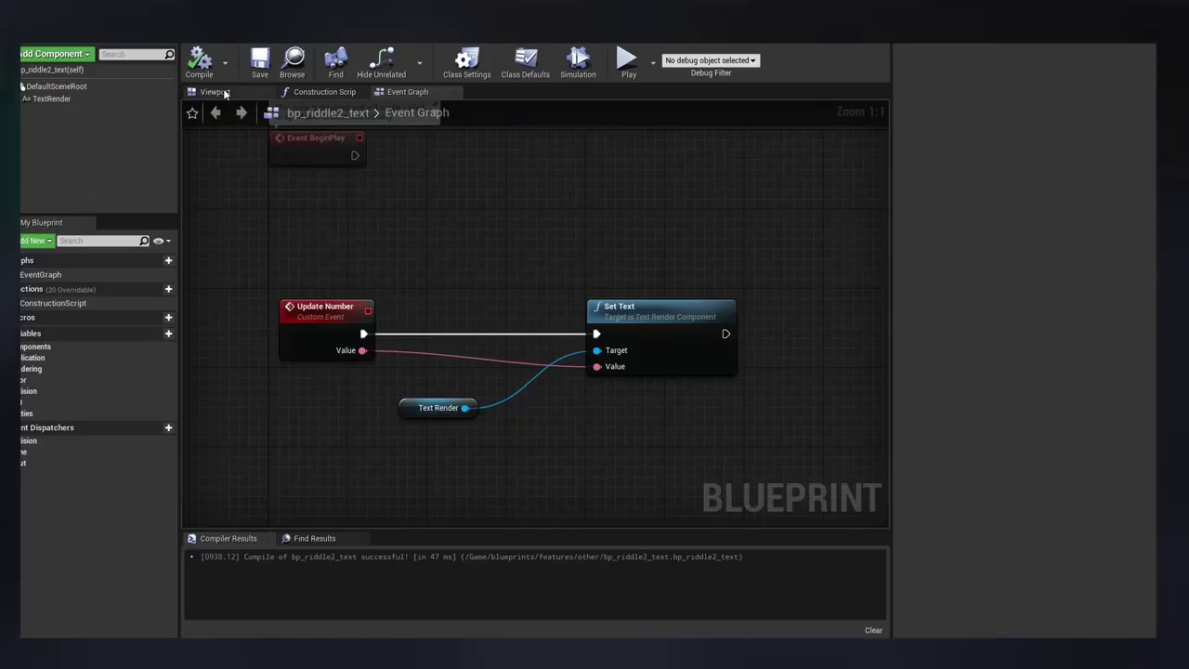
- View the bp_riddle2_text blueprint's 3D preview and duplicate its number text actor in the level
{"action": "left_click", "coordinate": [215, 91]}
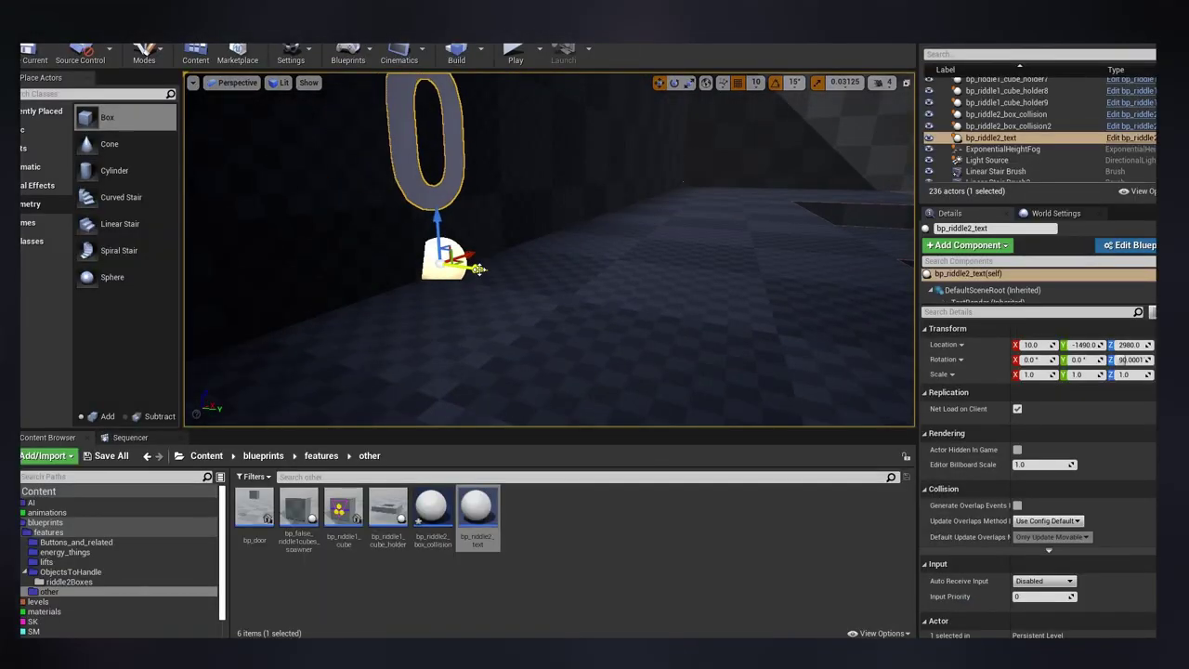
{"action": "key", "text": "ctrl+w"}
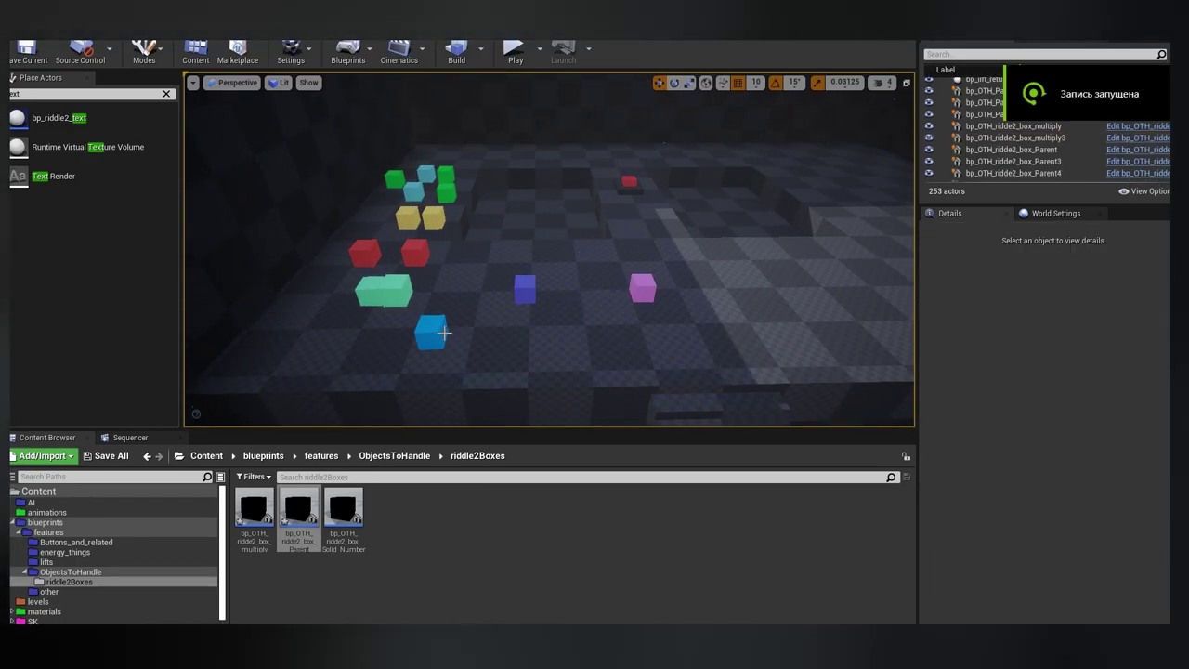
- Undo the last box placement and delete the duplicate red, yellow, light-blue and green boxes from the level
{"action": "key", "text": "ctrl+z"}
{"action": "left_click", "coordinate": [365, 249]}
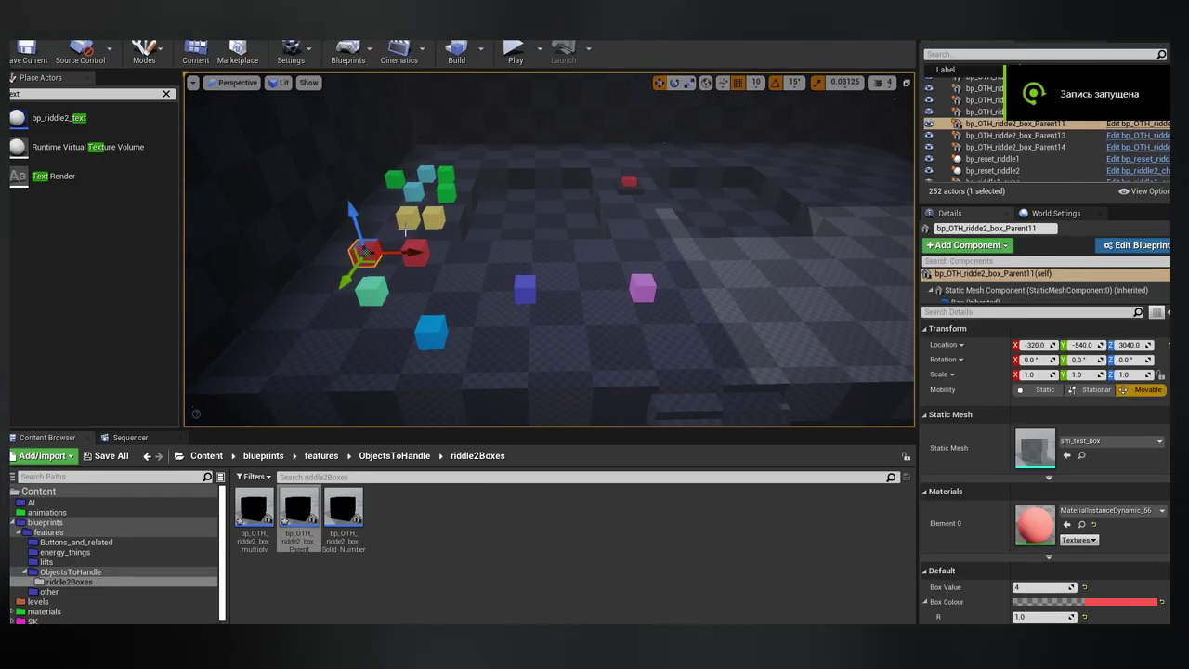
{"action": "left_click", "coordinate": [407, 218], "text": "ctrl"}
{"action": "left_click", "coordinate": [414, 190], "text": "ctrl"}
{"action": "key", "text": "Delete"}
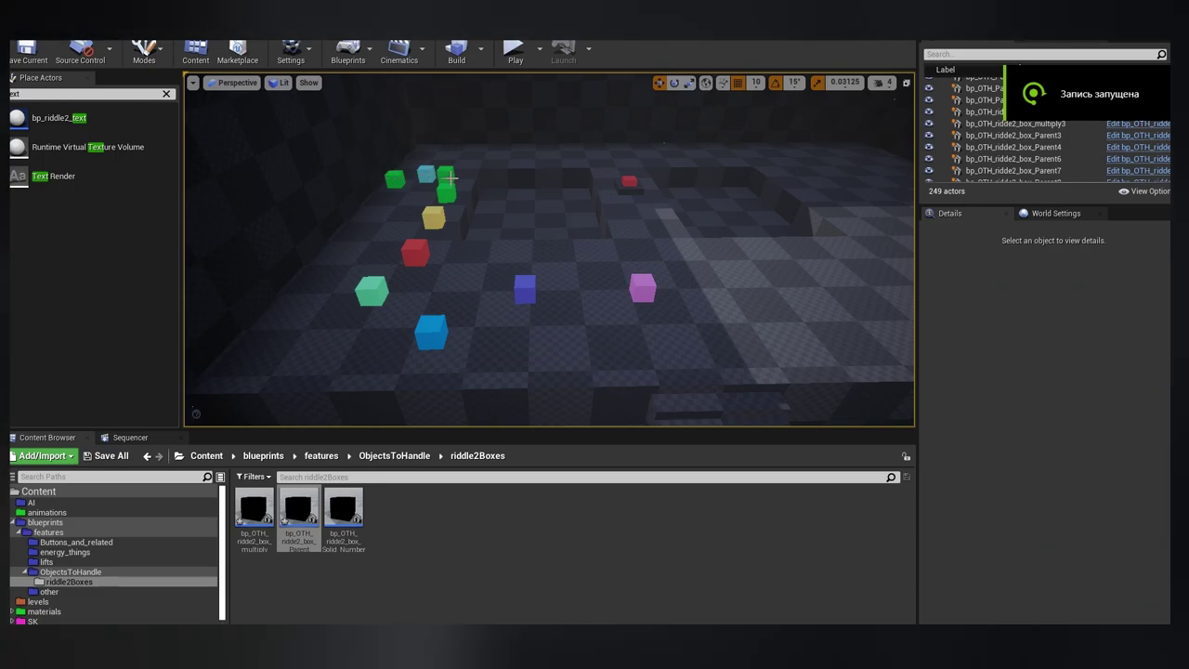
{"action": "left_click", "coordinate": [449, 177]}
{"action": "key", "text": "Delete"}
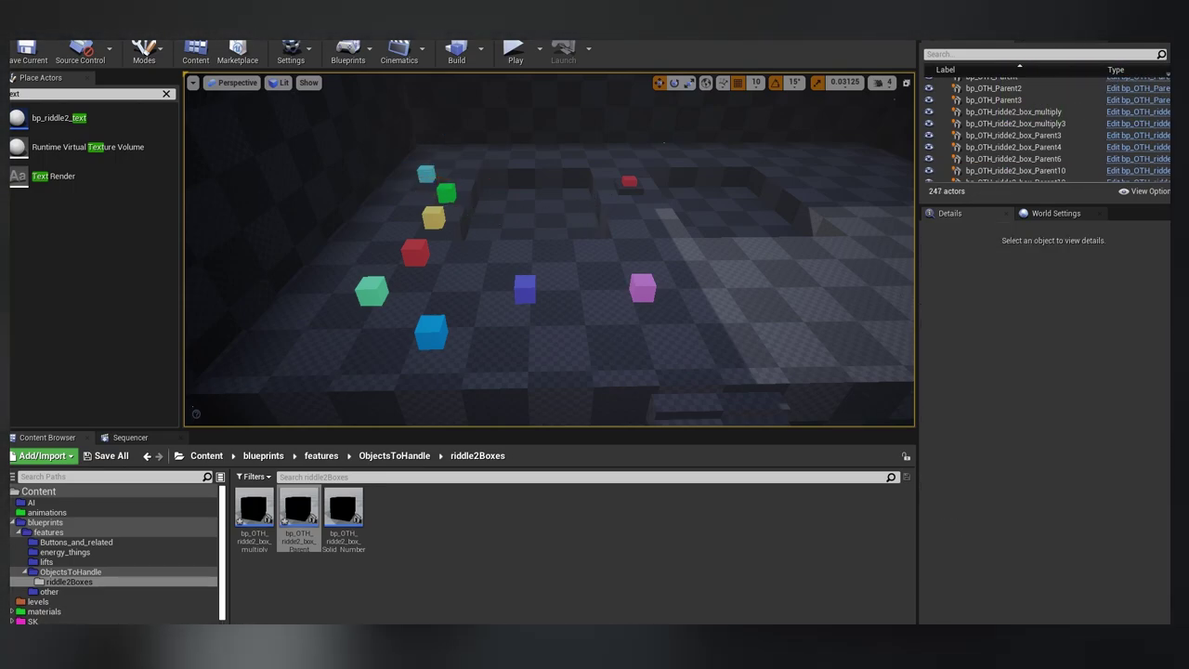
- Select the remaining coloured boxes in the level one by one to examine their Box Value and Box Colour
{"action": "mouse_move", "coordinate": [614, 75]}
{"action": "left_mouse_down"}
{"action": "mouse_move", "coordinate": [595, 65]}
{"action": "mouse_move", "coordinate": [614, 75]}
{"action": "left_mouse_up"}
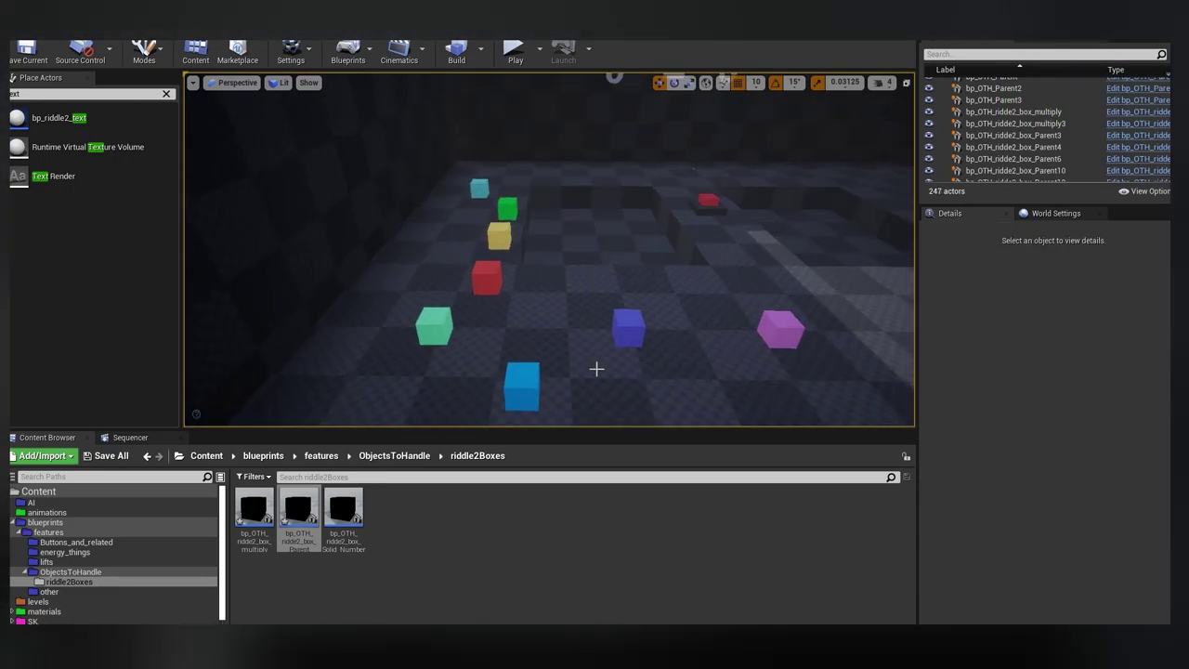
{"action": "right_click", "coordinate": [499, 235]}
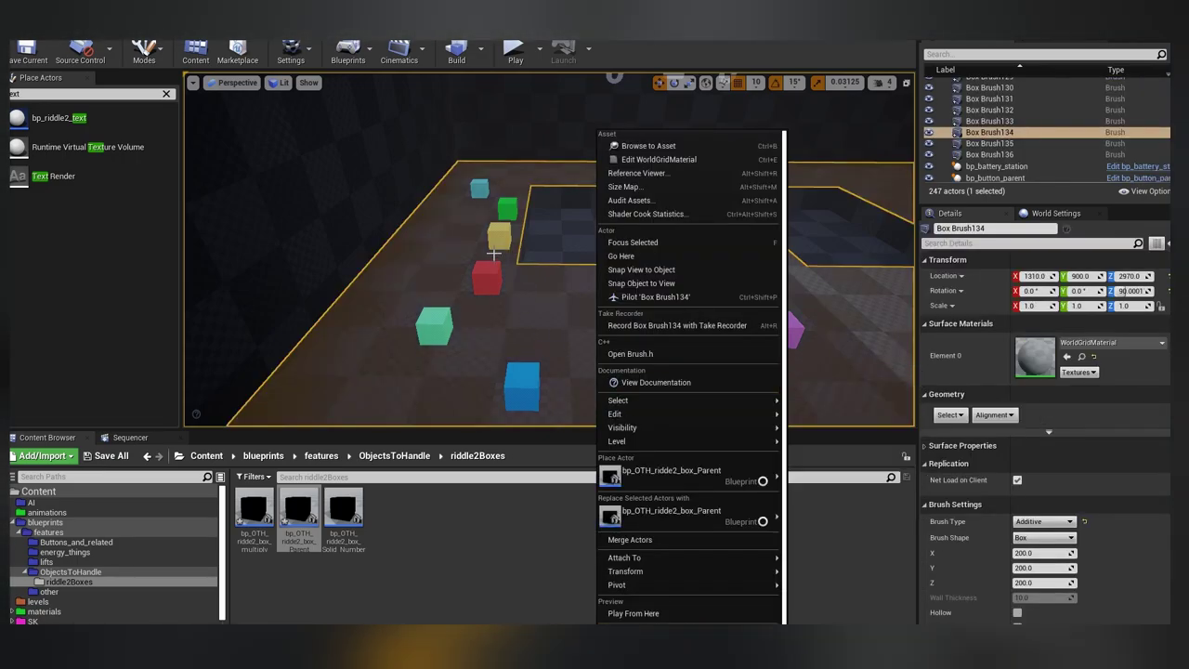
{"action": "left_click", "coordinate": [500, 233]}
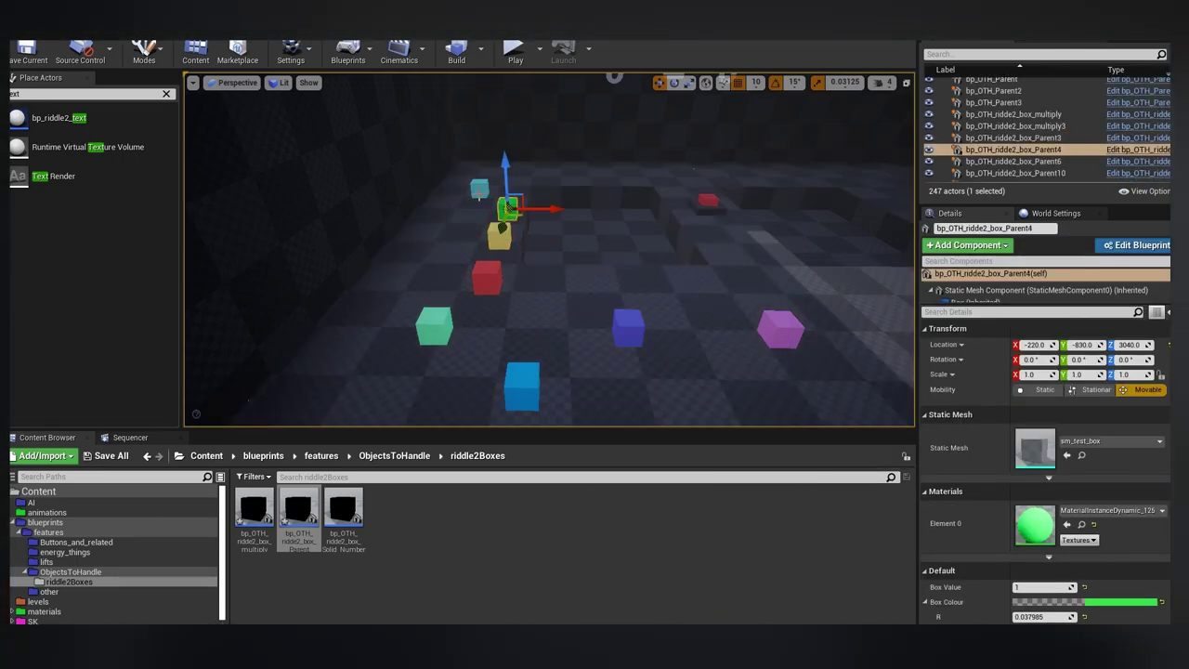
{"action": "left_click", "coordinate": [447, 326]}
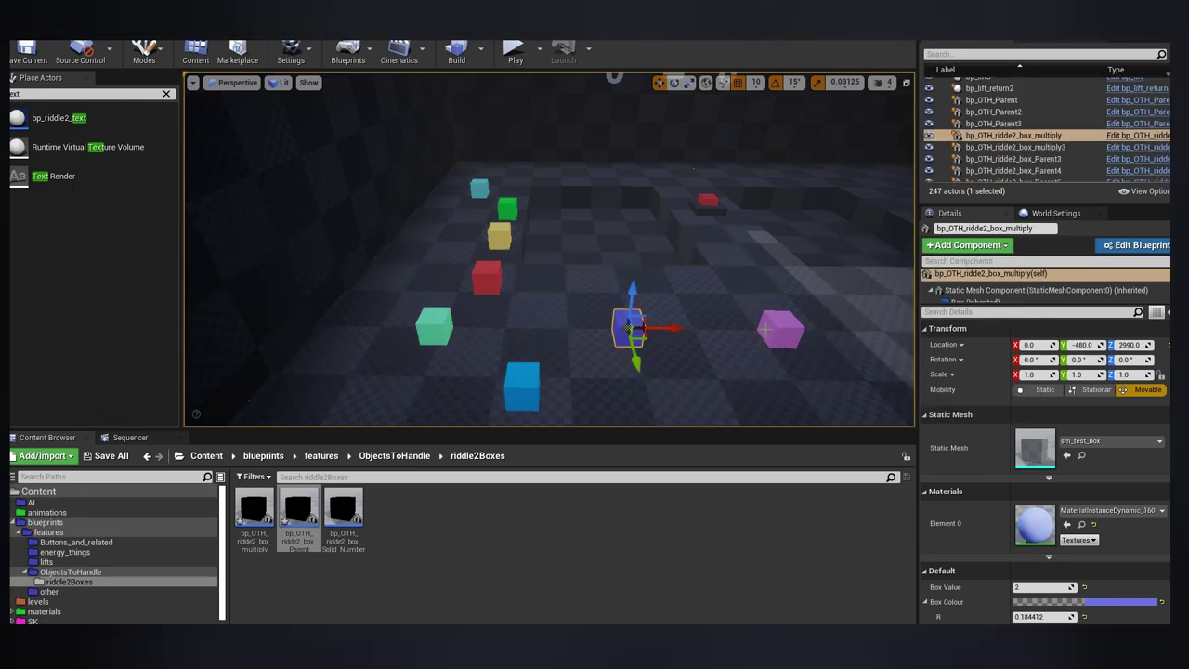
- Play-test the level to check the number display on the wall above the pits, and end the session
{"action": "key", "text": "alt+p"}
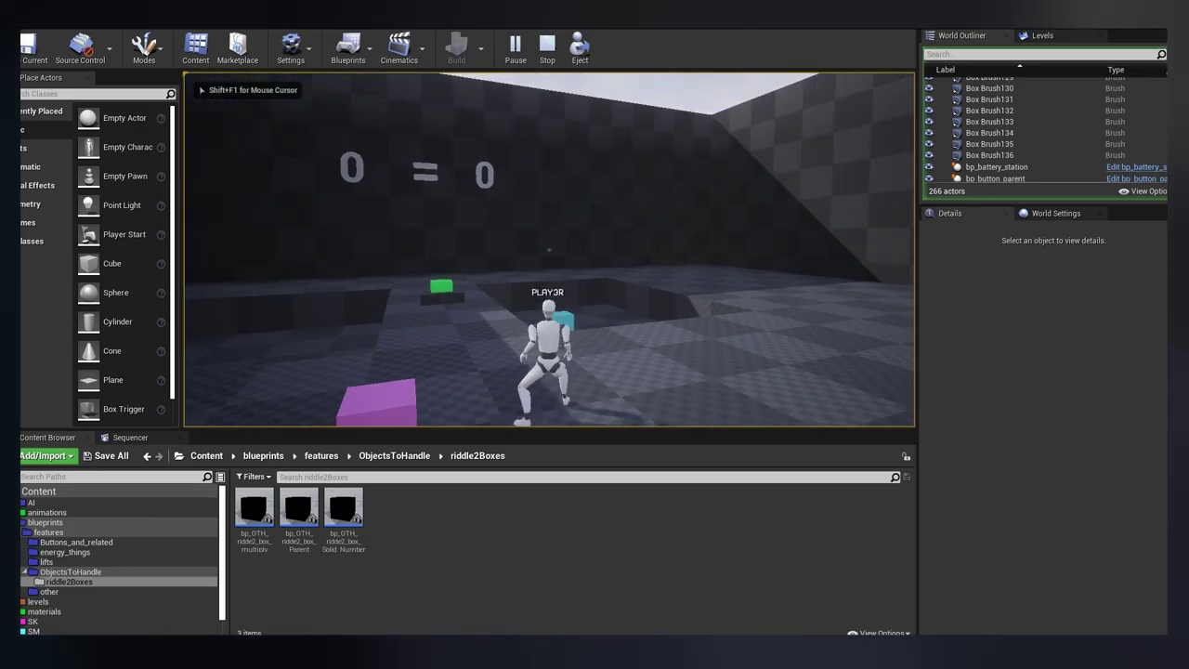
{"action": "key", "text": "Escape"}
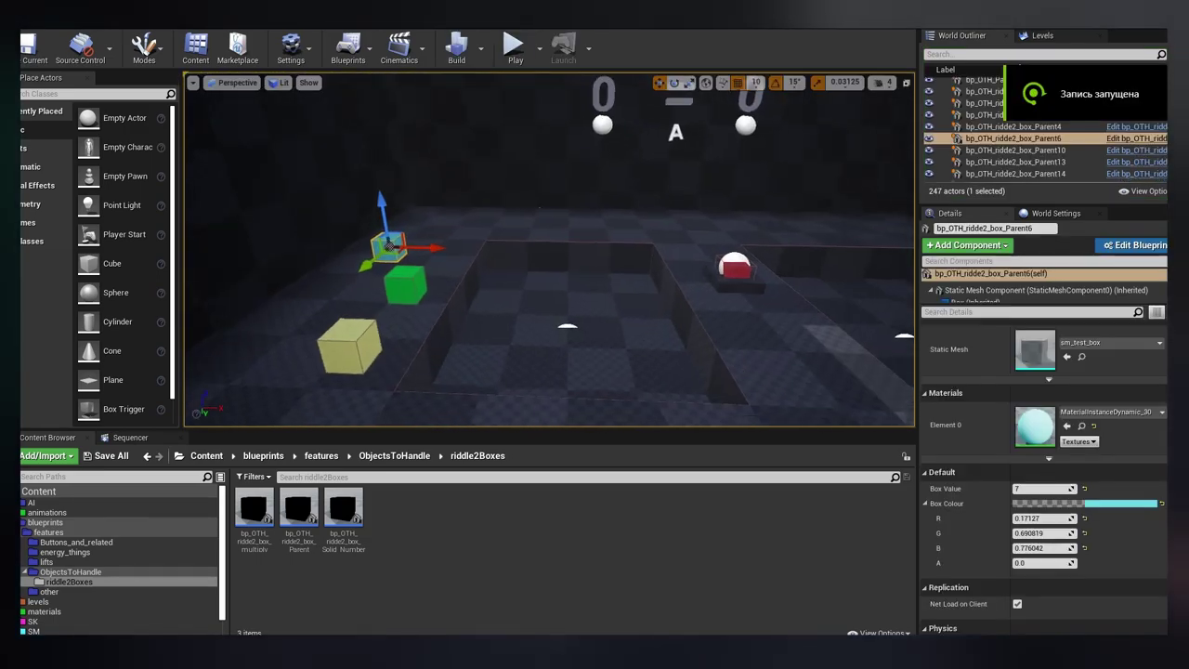
- Place the light-blue box with Box Value 7 inside the pit and keep it selected
{"action": "right_click_drag", "start_coordinate": [806, 309], "coordinate": [740, 283]}
{"action": "right_click_drag", "start_coordinate": [677, 248], "coordinate": [594, 242]}
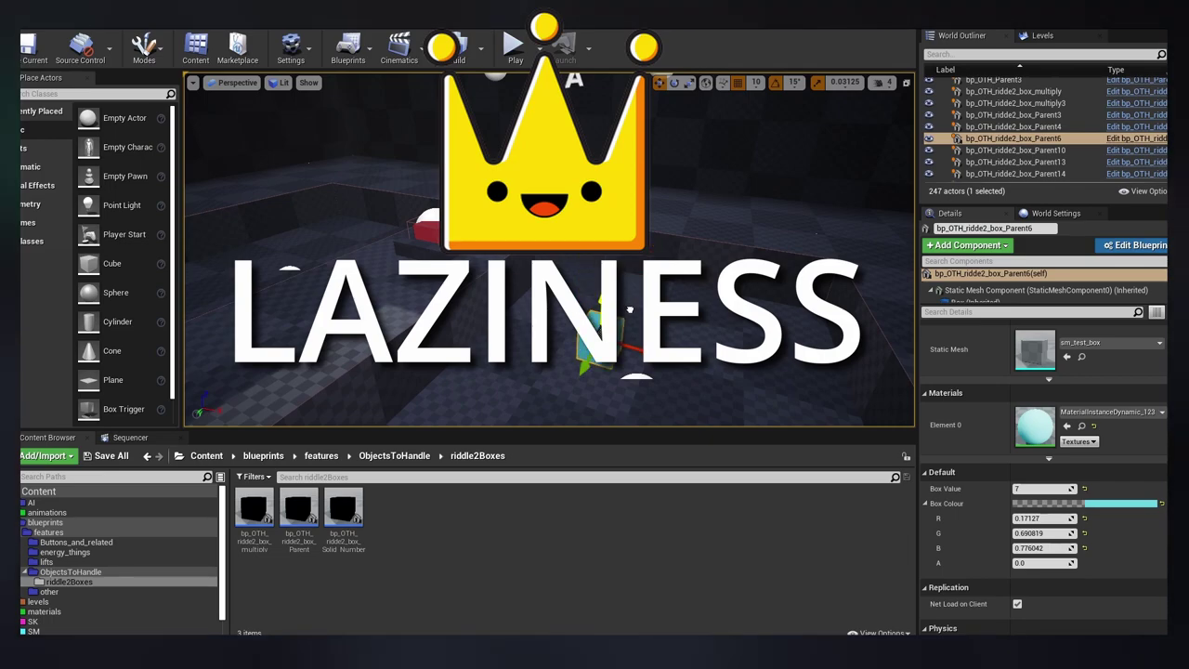
{"action": "left_click", "coordinate": [640, 316]}
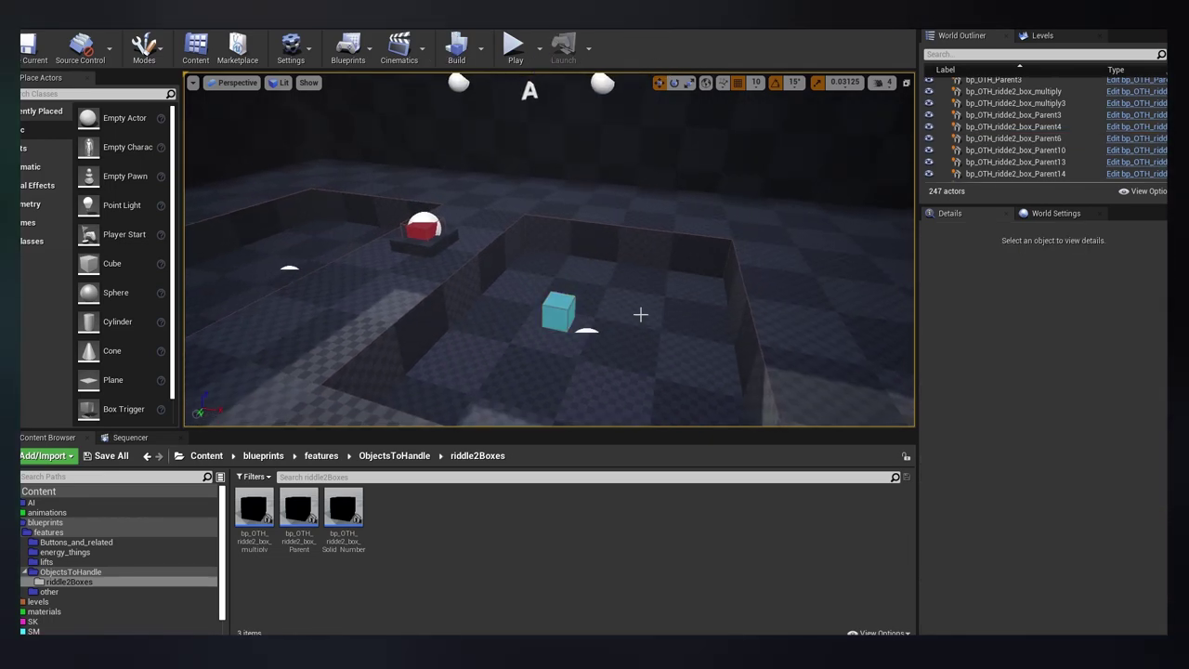
{"action": "right_click_drag", "start_coordinate": [640, 316], "coordinate": [640, 316]}
{"action": "left_click", "coordinate": [624, 322]}
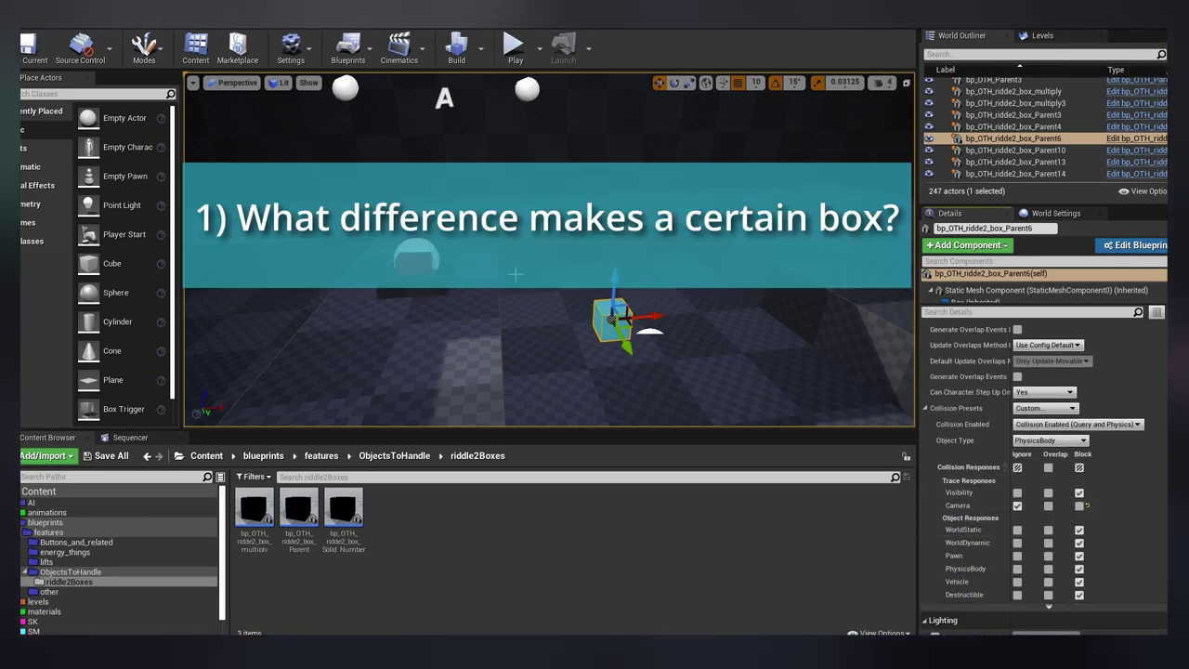
- Select and focus the subtractive box brush by the pit to examine its brush settings
{"action": "left_click", "coordinate": [989, 132]}
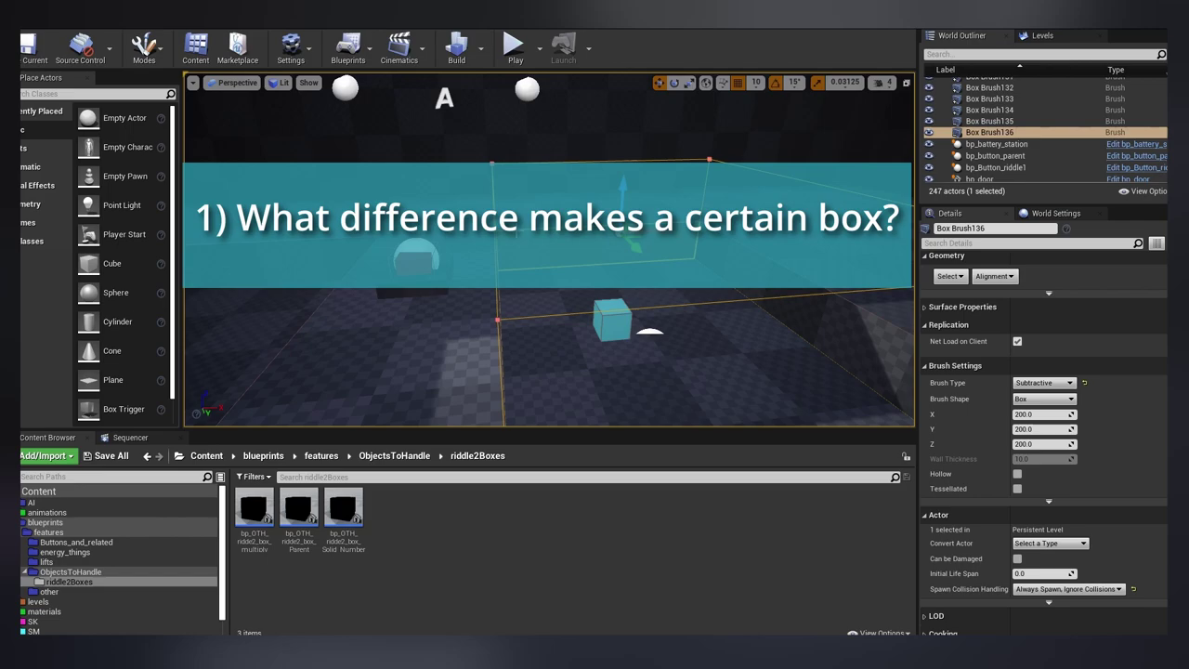
{"action": "key", "text": "f"}
{"action": "left_click", "coordinate": [589, 284]}
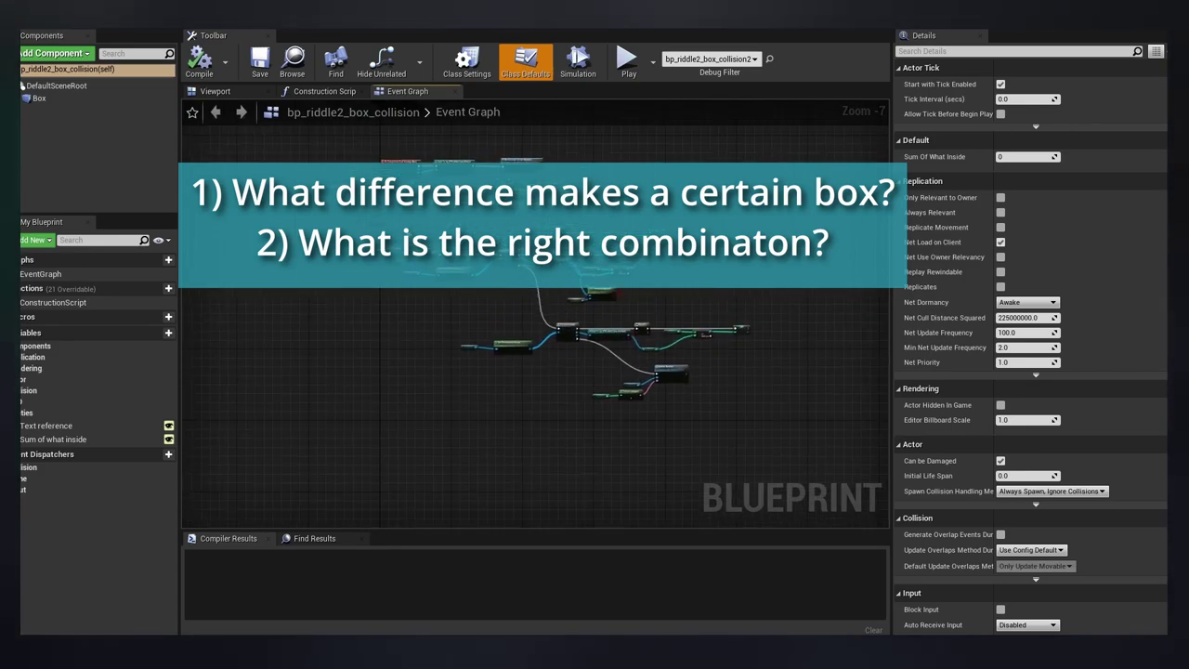
- Examine the Box component's shape, physics and collision settings in the bp_riddle2_box_collision blueprint
{"action": "left_click", "coordinate": [85, 98]}
{"action": "scroll", "coordinate": [1031, 372], "scroll_direction": "down", "scroll_amount": 10}
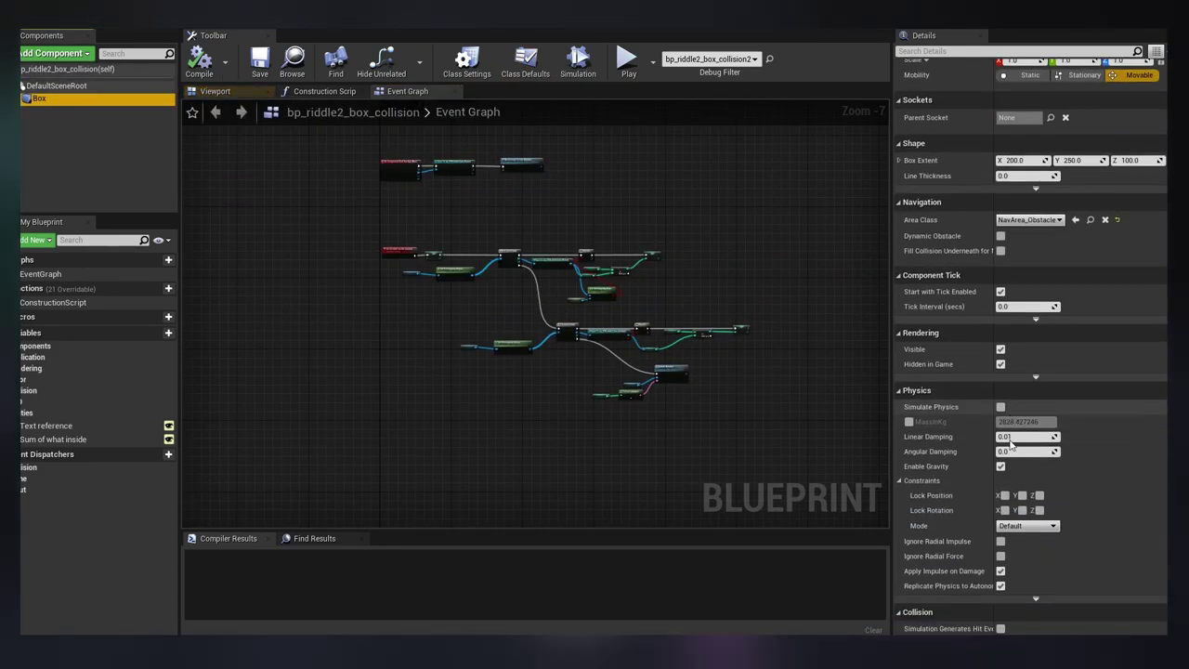
{"action": "scroll", "coordinate": [1027, 418], "scroll_direction": "down", "scroll_amount": 3}
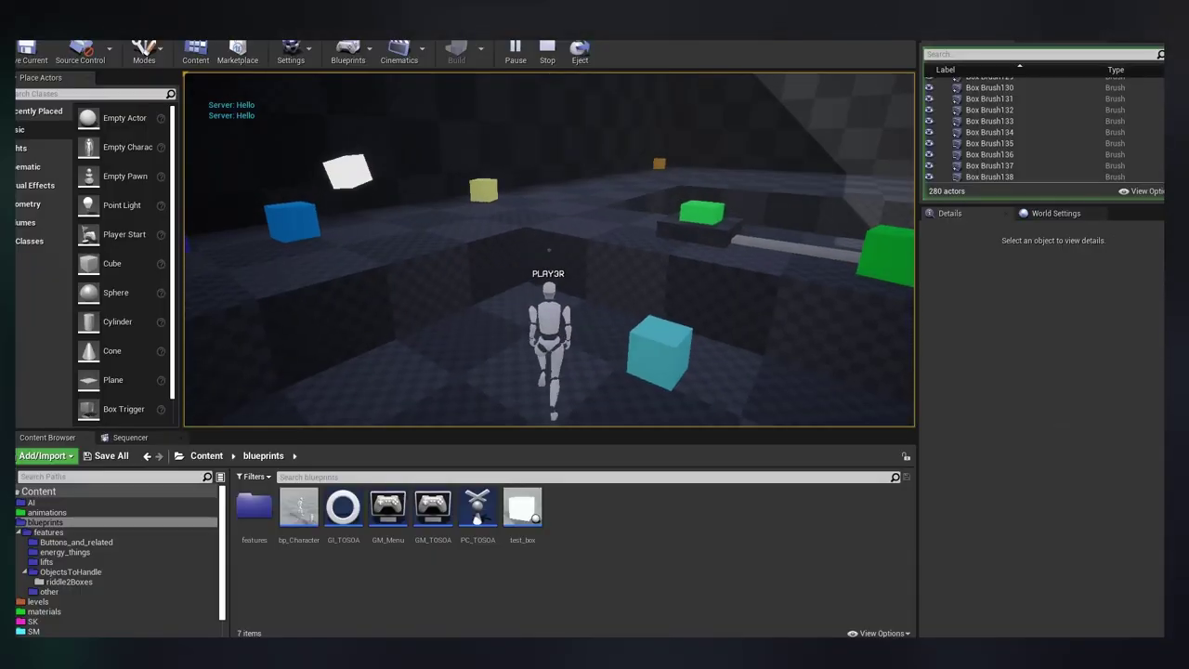
- Run the character through the riddle room past the pits to check the indicator strip and doorway, and end the play session
{"action": "key", "text": "w"}
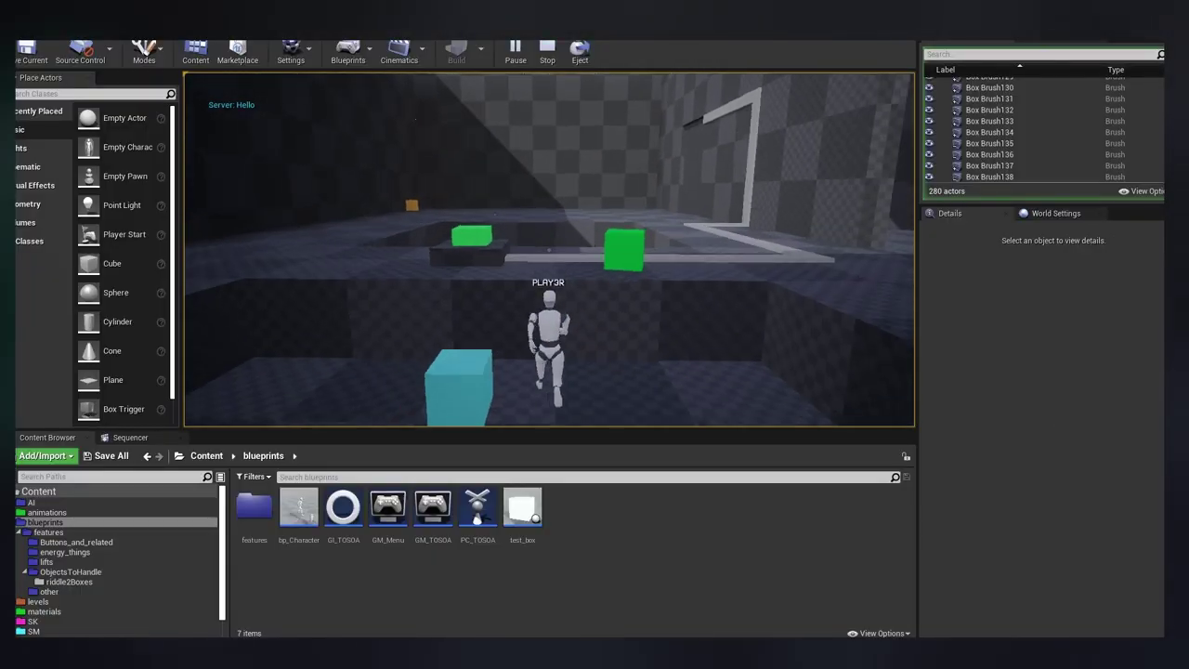
{"action": "key", "text": "w"}
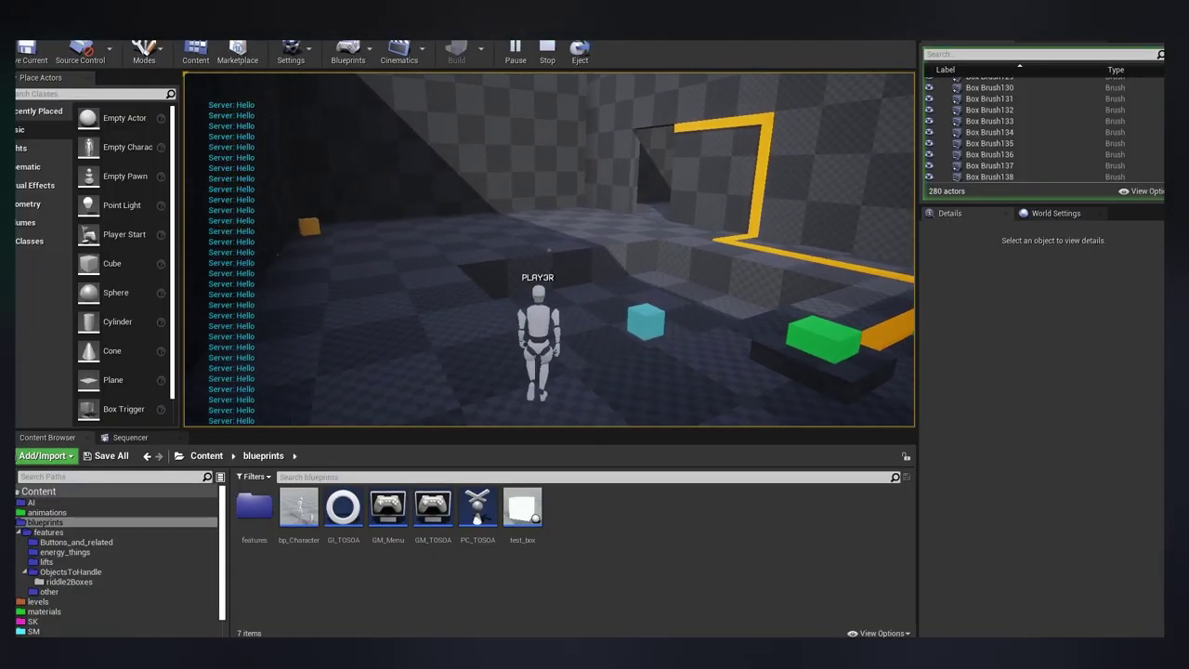
{"action": "key", "text": "w"}
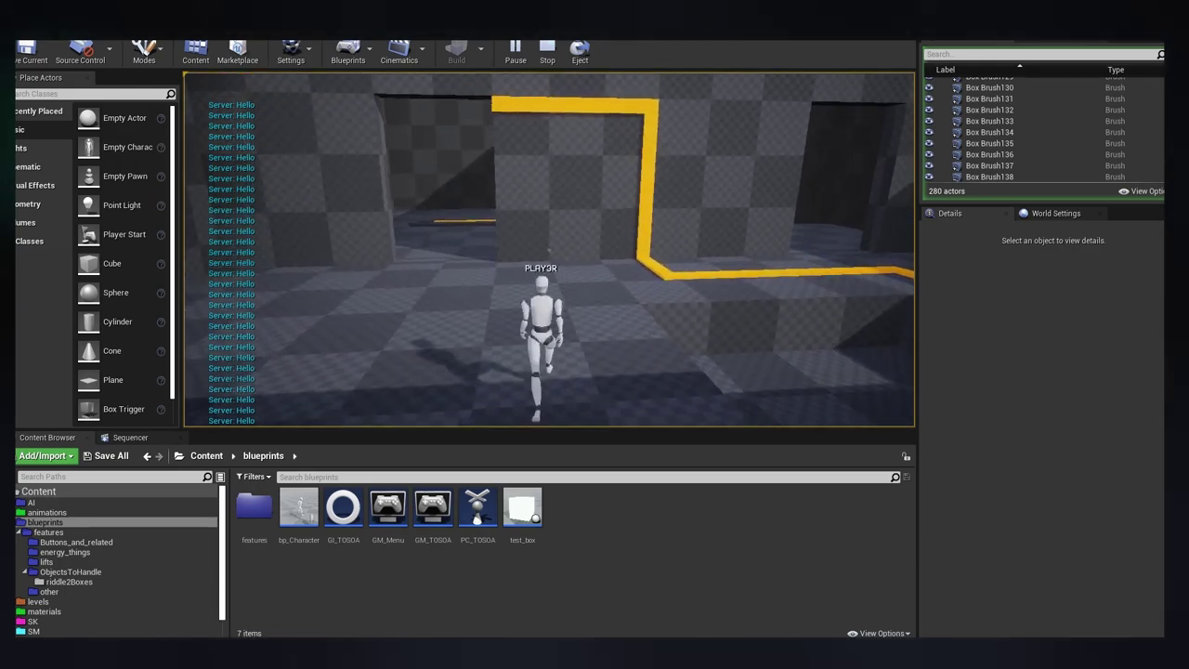
{"action": "key", "text": "w"}
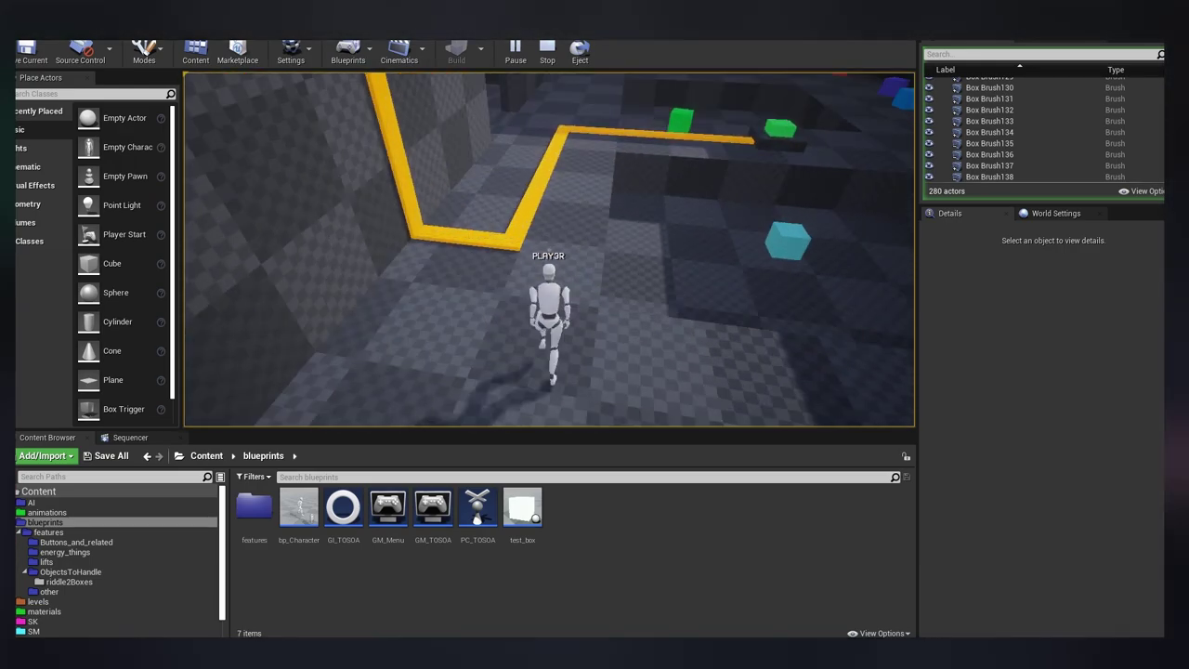
{"action": "key", "text": "Escape"}
{"action": "left_click", "coordinate": [673, 309]}
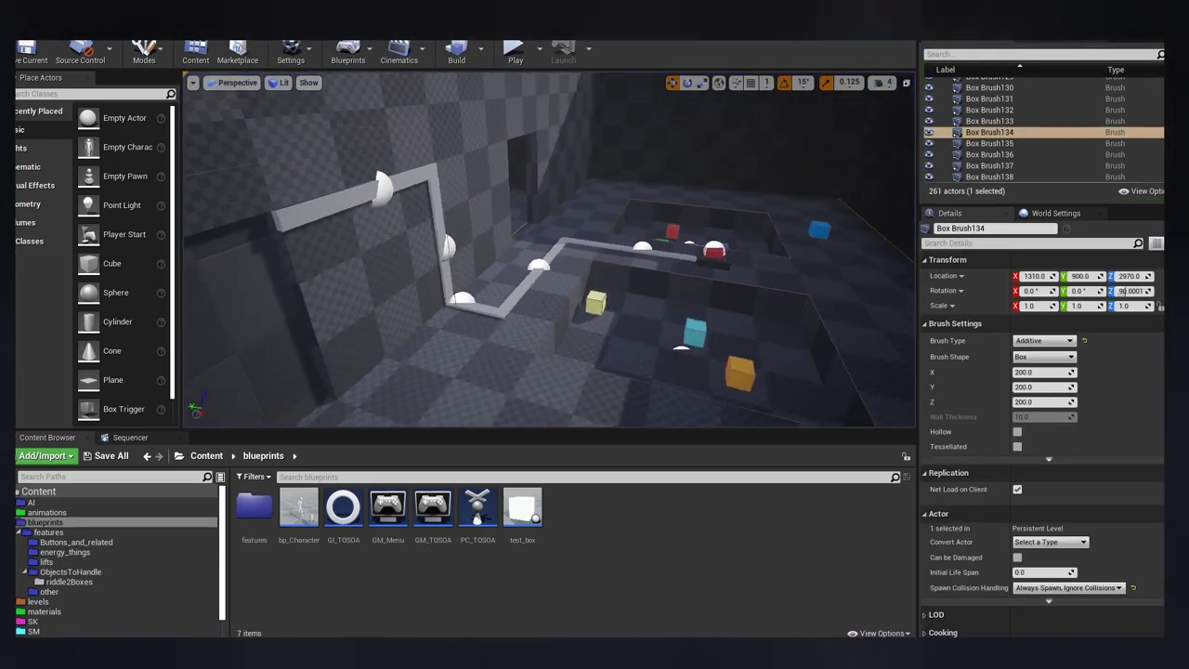